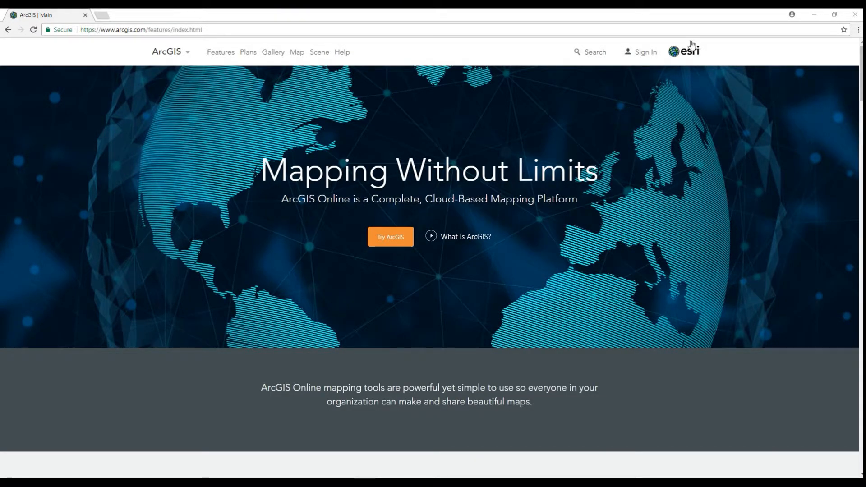
Sign in to the organization account with the saved credentials and open its content page
{"action": "left_click", "coordinate": [644, 53]}
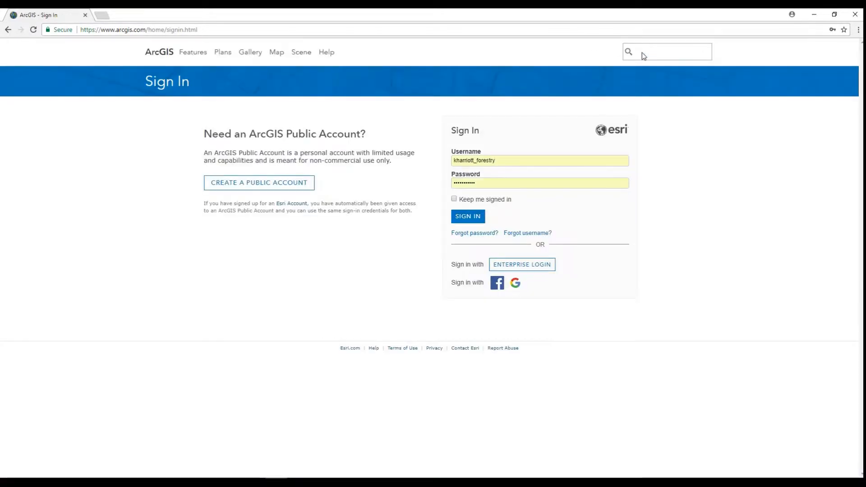
{"action": "left_click", "coordinate": [476, 219]}
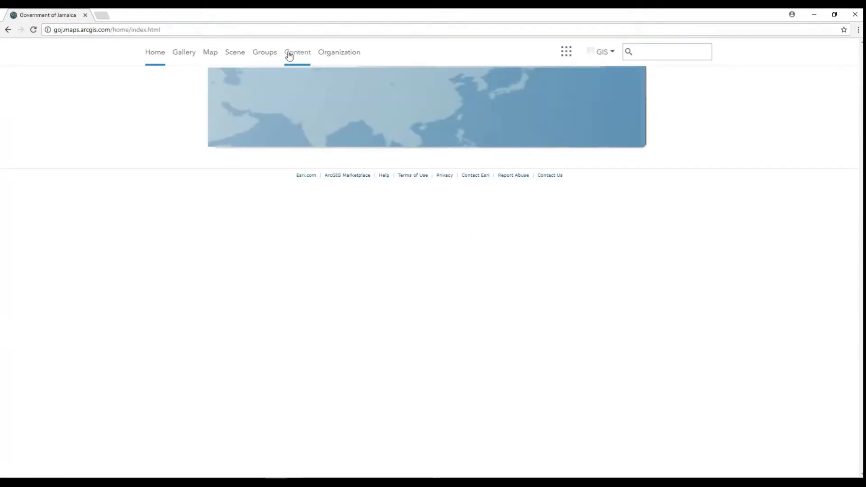
{"action": "left_click", "coordinate": [296, 57]}
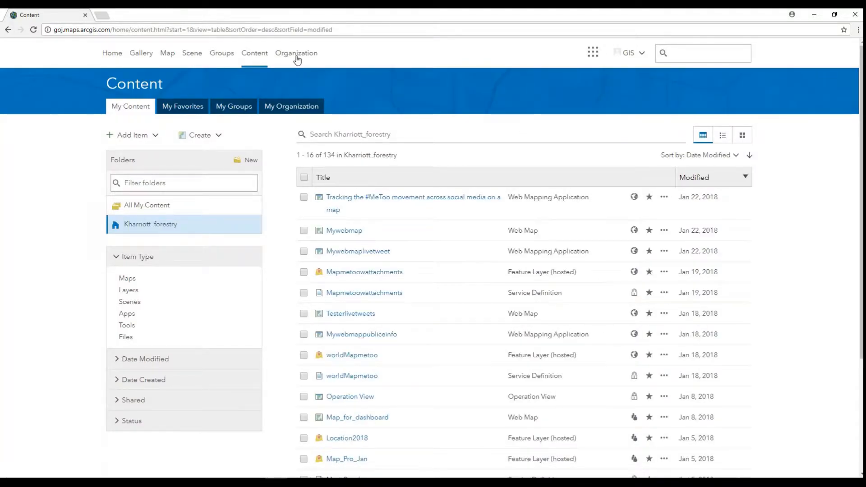
Start creating a new feature layer from the Damage Assessment template
{"action": "left_click", "coordinate": [196, 136]}
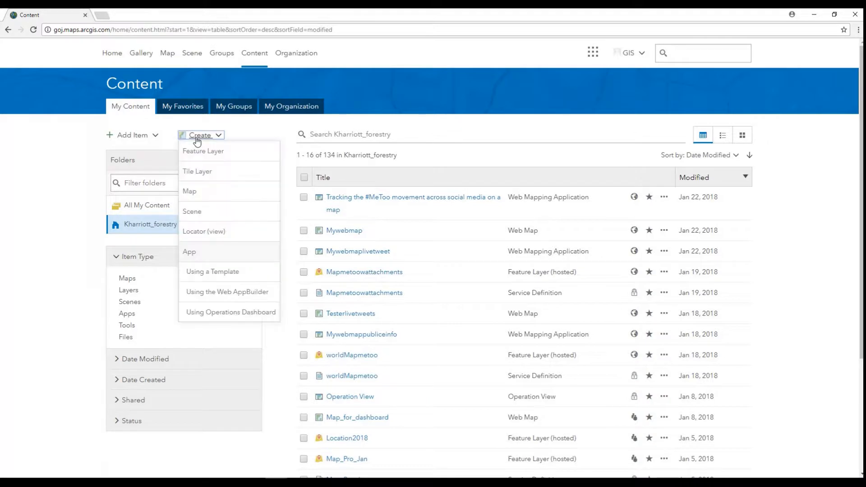
{"action": "left_click", "coordinate": [204, 152]}
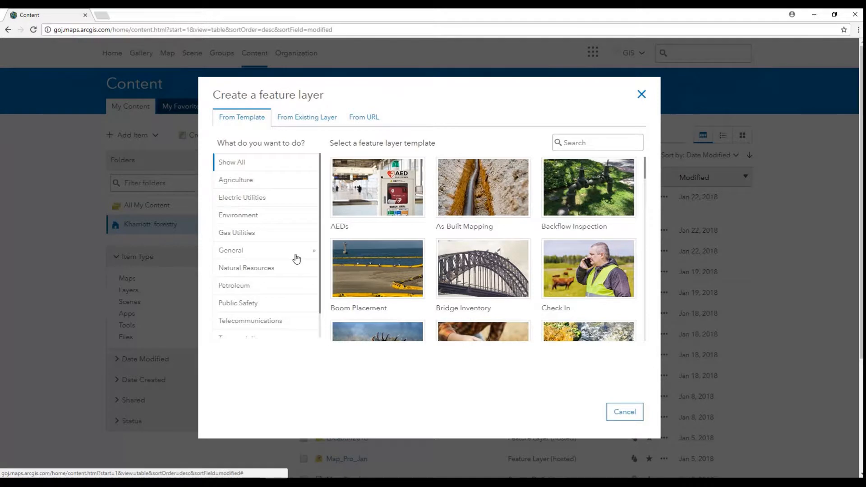
{"action": "scroll", "coordinate": [296, 258], "scroll_direction": "down", "scroll_amount": 1}
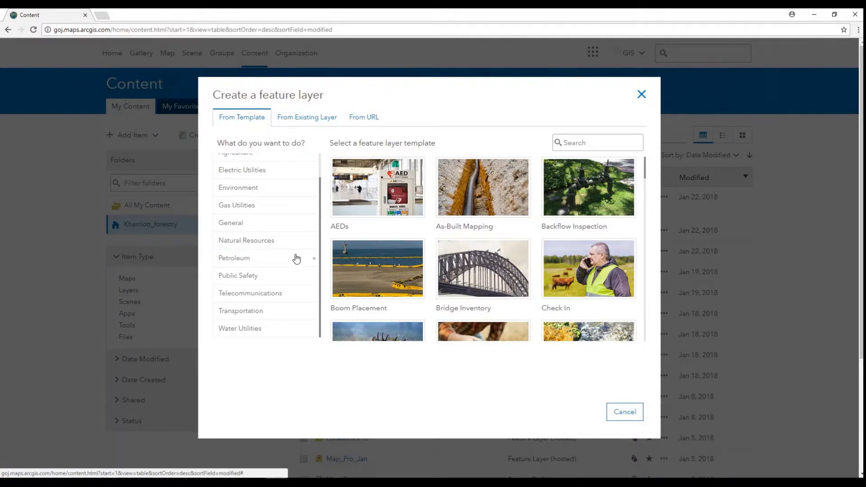
{"action": "scroll", "coordinate": [296, 259], "scroll_direction": "down", "scroll_amount": 1}
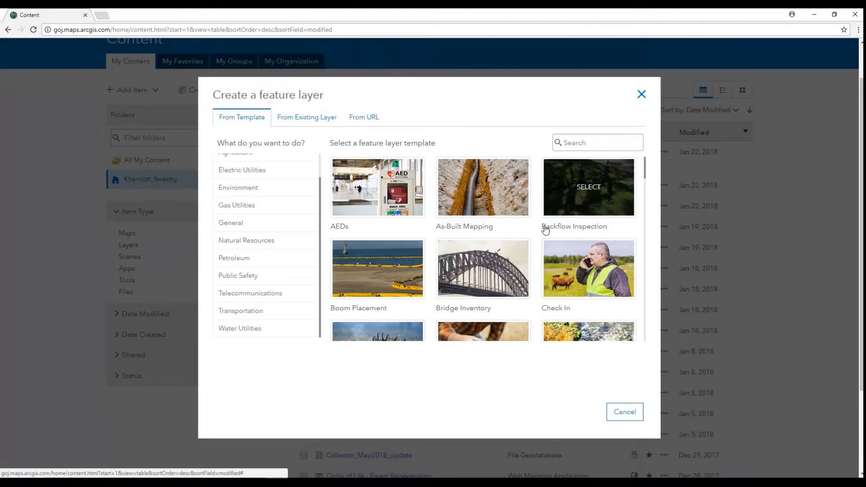
{"action": "scroll", "coordinate": [545, 230], "scroll_direction": "down", "scroll_amount": 1}
{"action": "scroll", "coordinate": [545, 230], "scroll_direction": "down", "scroll_amount": 1}
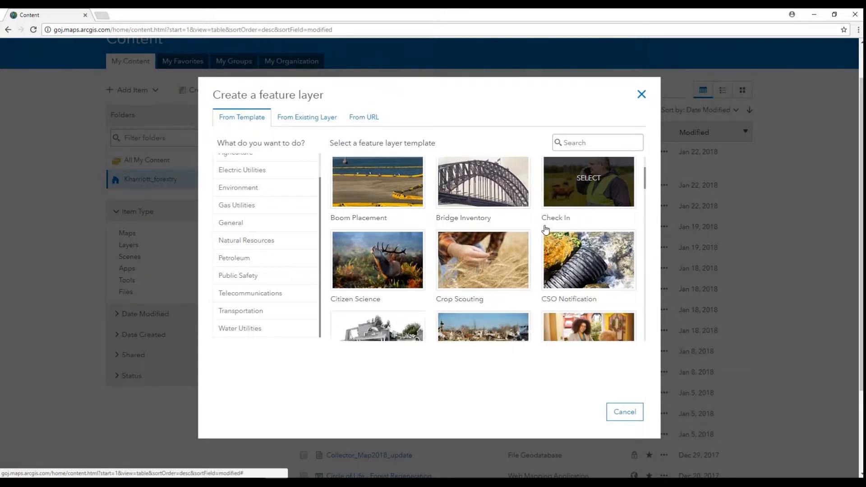
{"action": "scroll", "coordinate": [545, 230], "scroll_direction": "down", "scroll_amount": 1}
{"action": "scroll", "coordinate": [545, 230], "scroll_direction": "down", "scroll_amount": 1}
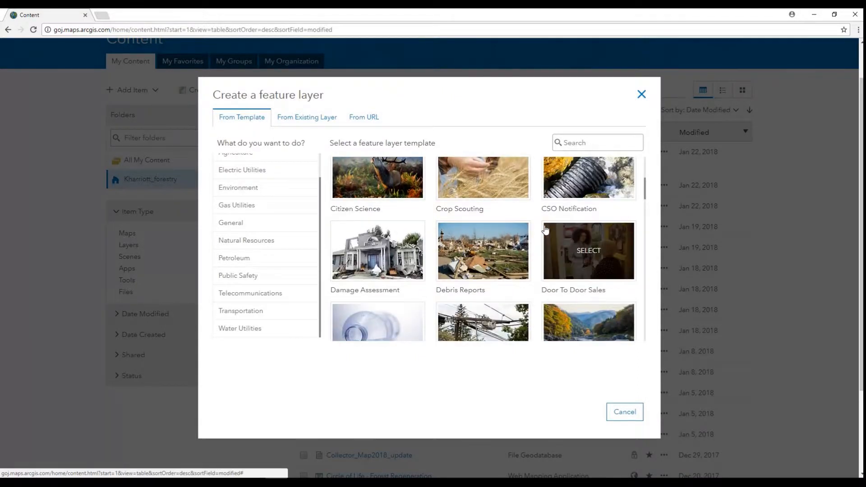
{"action": "scroll", "coordinate": [545, 230], "scroll_direction": "down", "scroll_amount": 1}
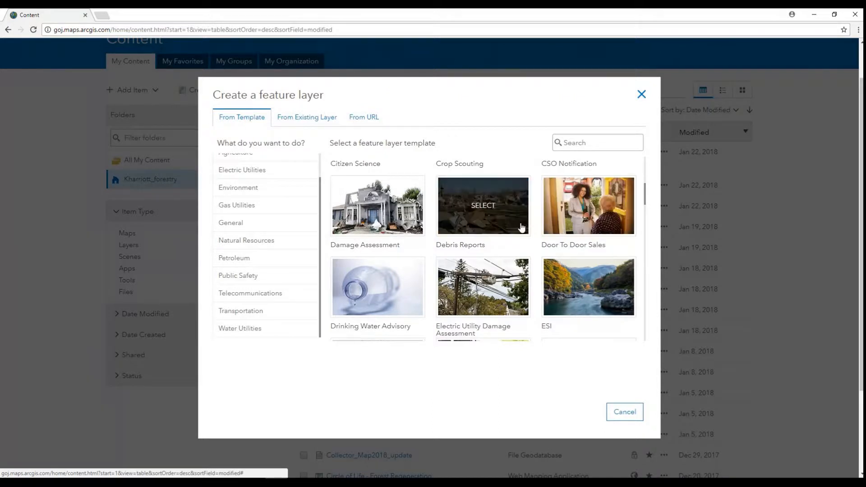
{"action": "left_click", "coordinate": [377, 218]}
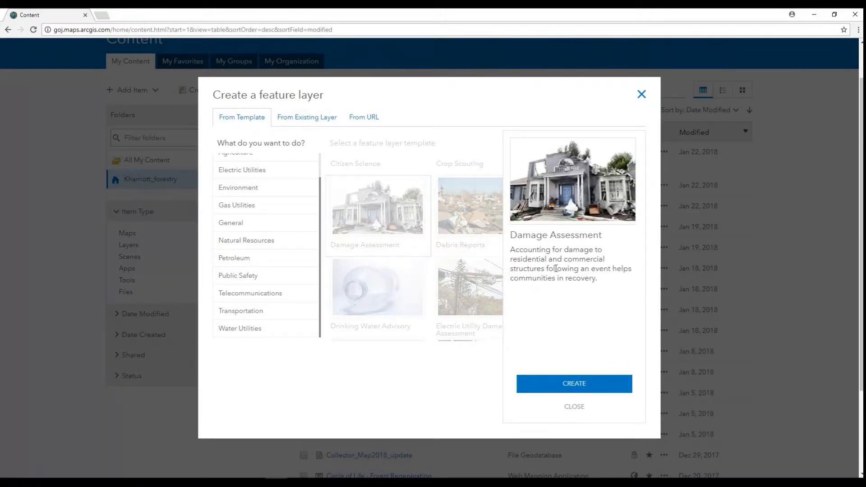
{"action": "left_click", "coordinate": [575, 390]}
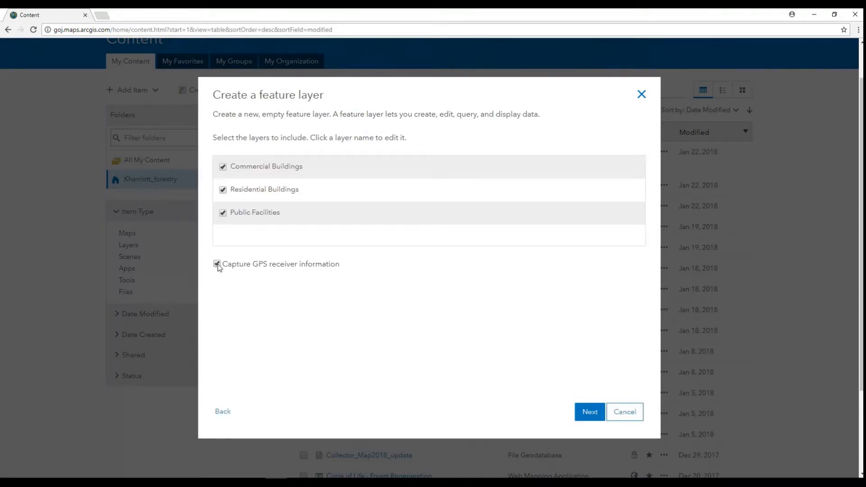
Accept the included layers and default map extent, and create the feature layer with the title "Damage Assessment Form"
{"action": "left_click", "coordinate": [588, 413]}
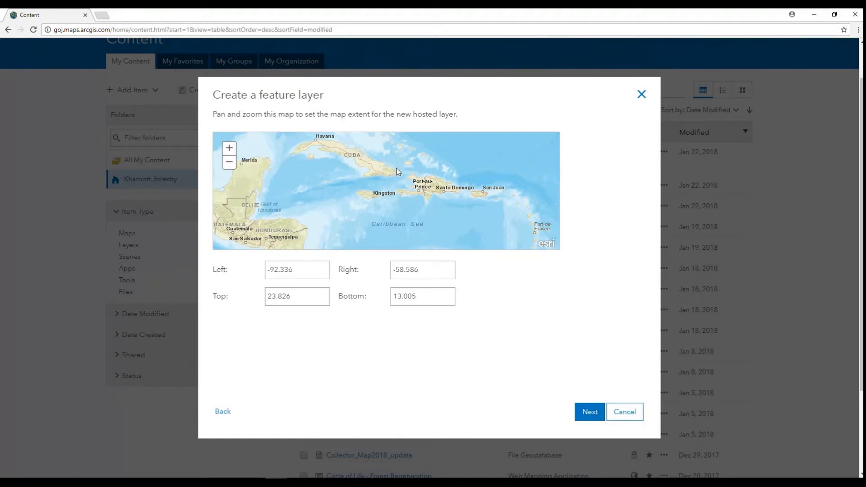
{"action": "left_click", "coordinate": [587, 413]}
{"action": "type", "text": "Damage Assessment Form"}
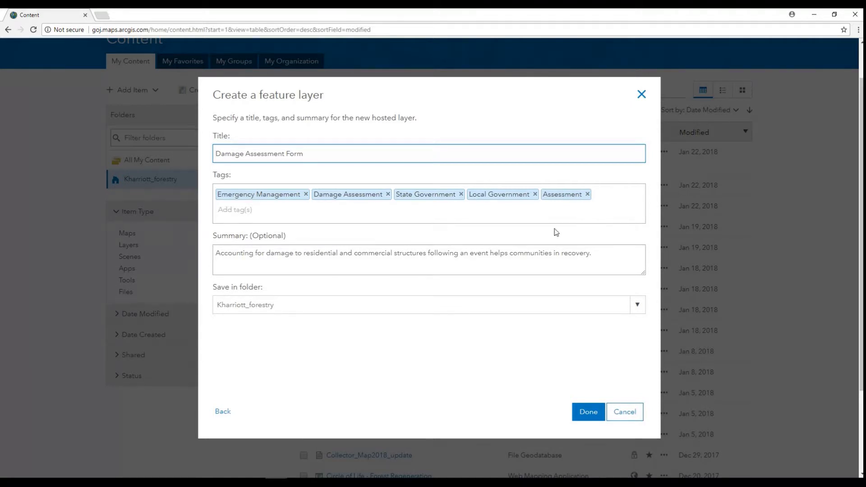
{"action": "left_click", "coordinate": [592, 417]}
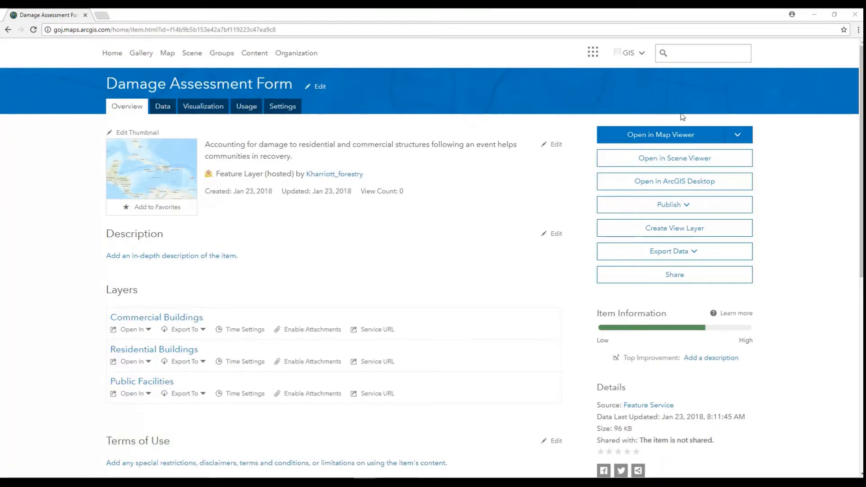
Add the feature layer to a new map with full editing control and display its templates for adding features
{"action": "left_click", "coordinate": [737, 135]}
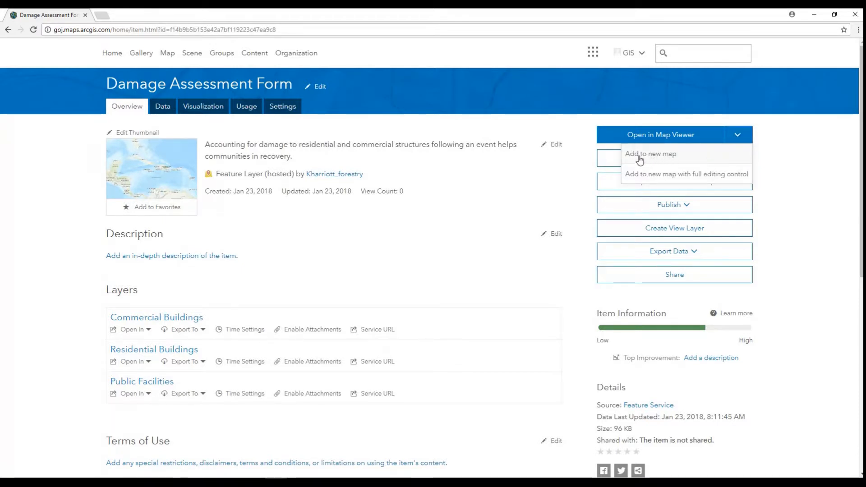
{"action": "left_click", "coordinate": [666, 181]}
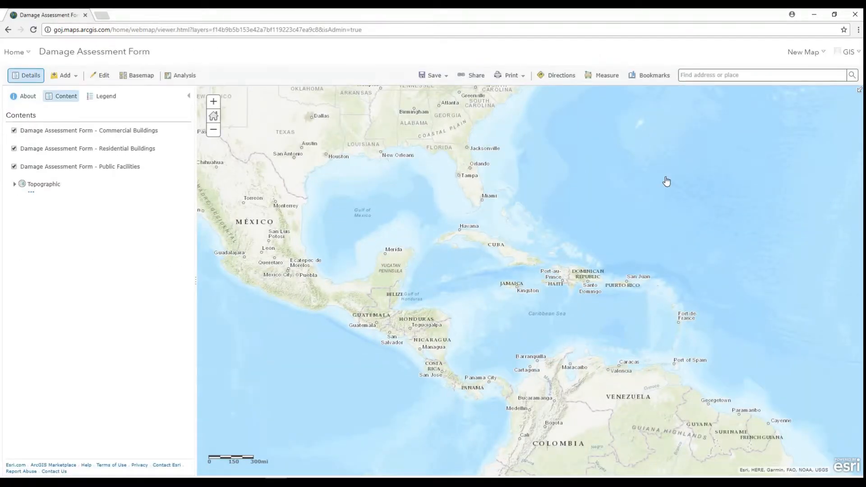
{"action": "mouse_move", "coordinate": [66, 134]}
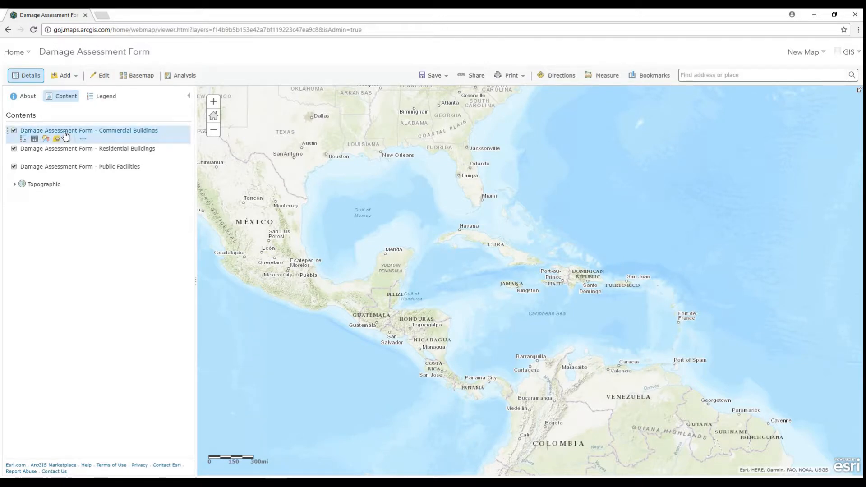
{"action": "left_click", "coordinate": [104, 80]}
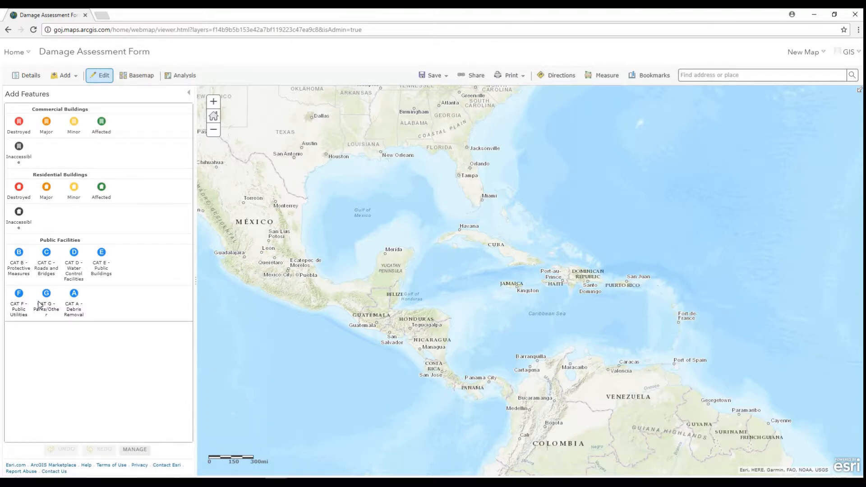
Start saving the web map with the title "Damage Assessment Form Map"
{"action": "left_click", "coordinate": [429, 83]}
{"action": "left_click", "coordinate": [429, 104]}
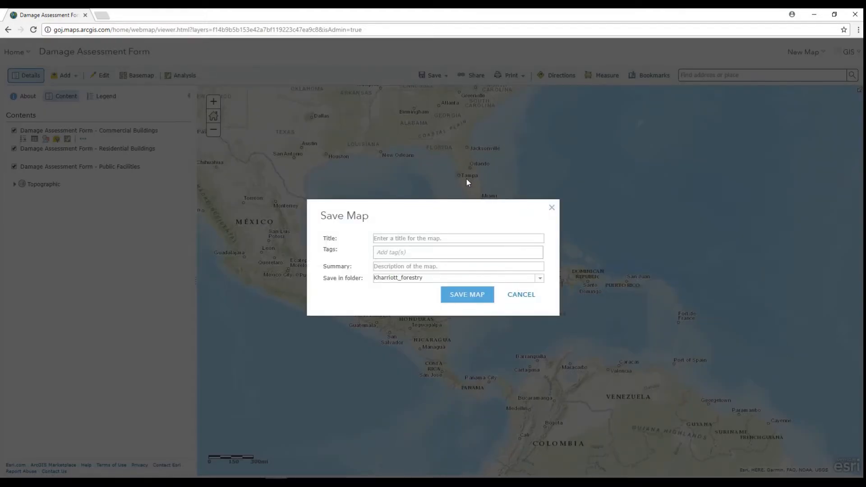
{"action": "left_click", "coordinate": [464, 237]}
{"action": "type", "text": "Damage Assess"}
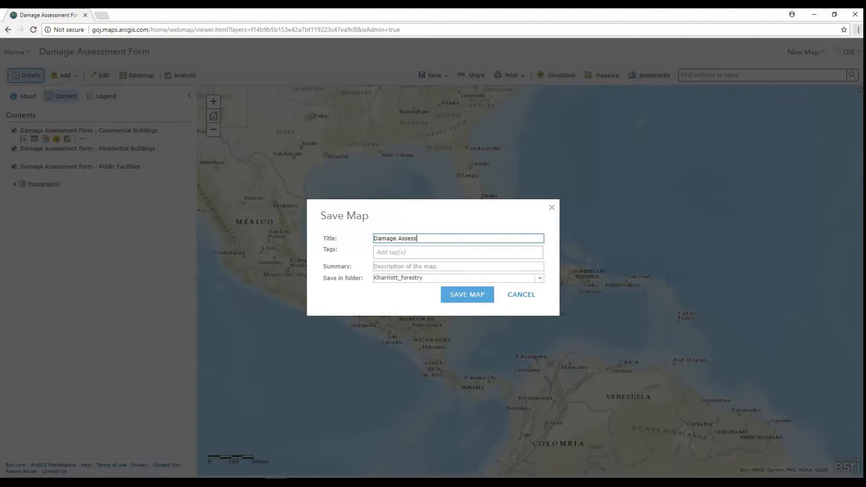
{"action": "type", "text": "ment Form Map"}
Tag the map with the existing tag "Damage Assessment" and a new tag "data collection"
{"action": "left_click", "coordinate": [458, 256]}
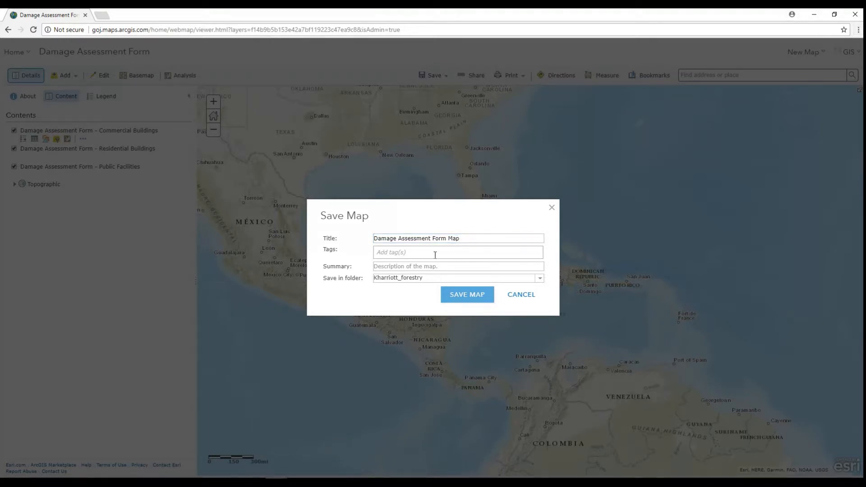
{"action": "type", "text": "Da"}
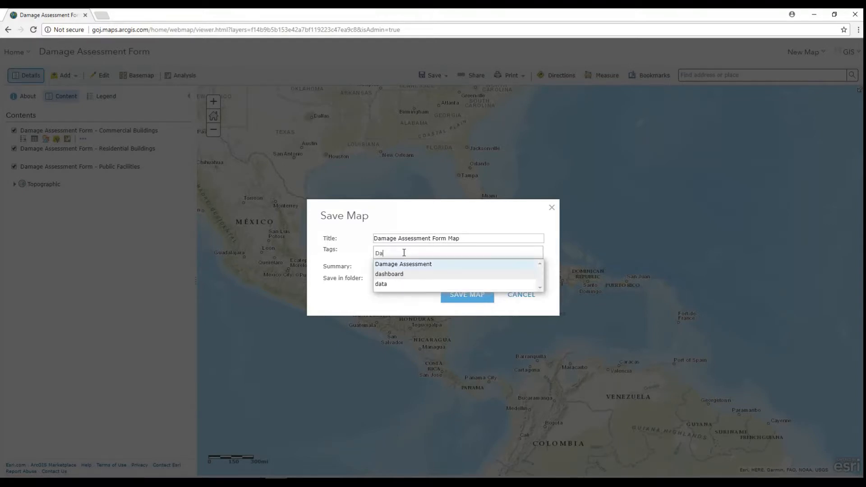
{"action": "type", "text": "m"}
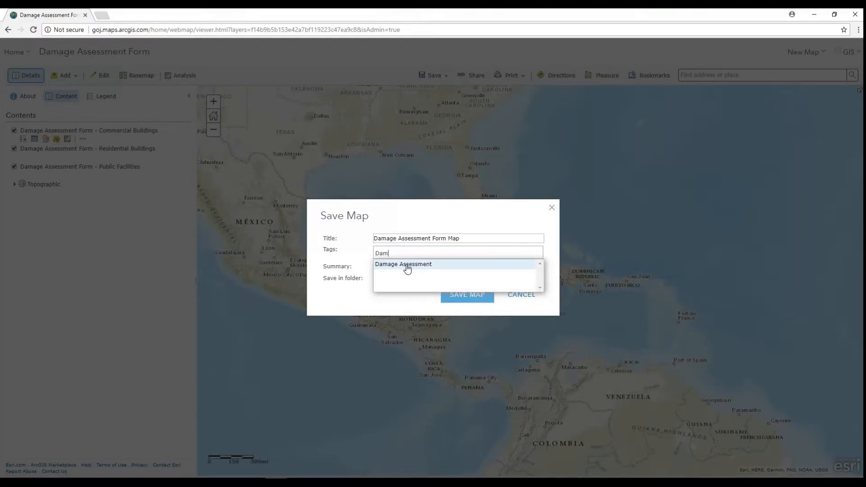
{"action": "left_click", "coordinate": [406, 263]}
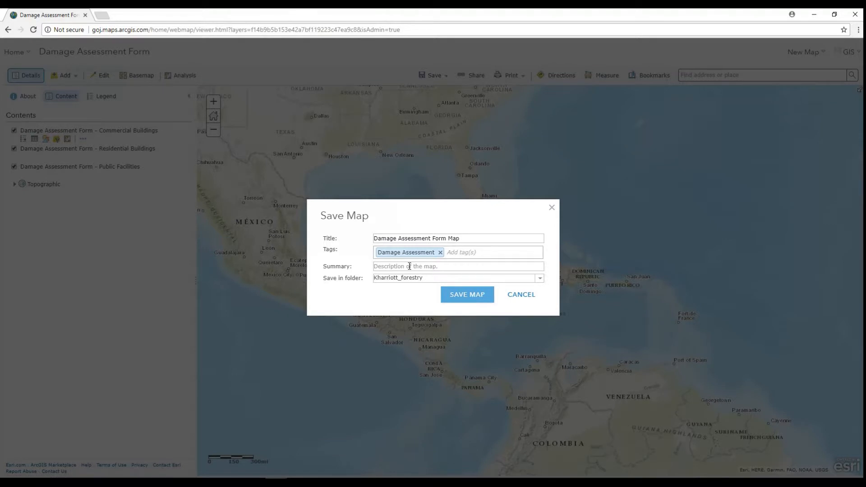
{"action": "left_click", "coordinate": [461, 253]}
{"action": "type", "text": "da"}
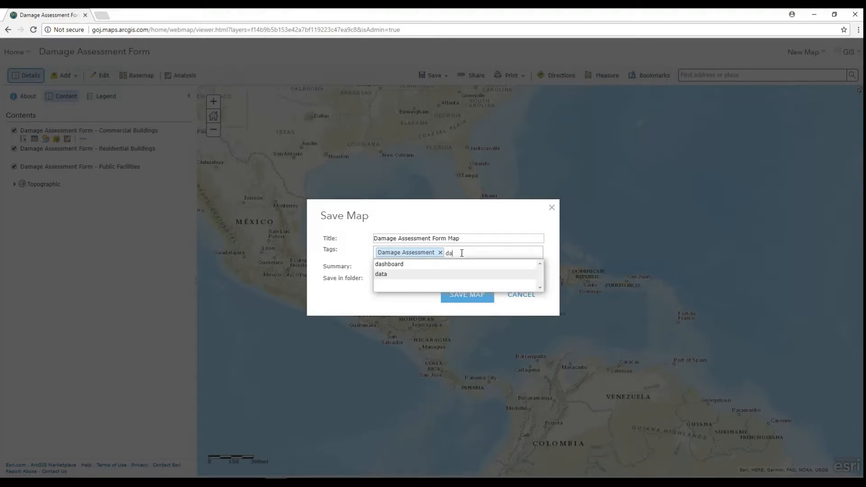
{"action": "type", "text": "ta"}
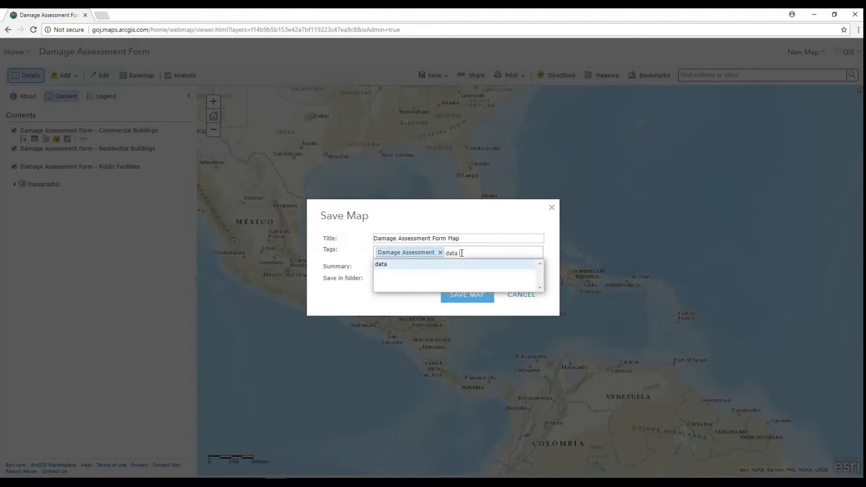
{"action": "type", "text": " go"}
{"action": "type", "text": "llectionm"}
{"action": "key", "text": "BackSpace"}
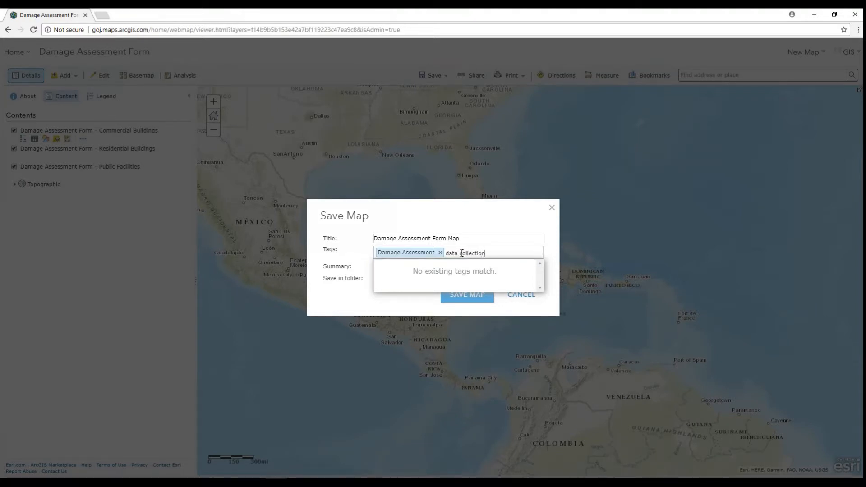
{"action": "key", "text": "Return"}
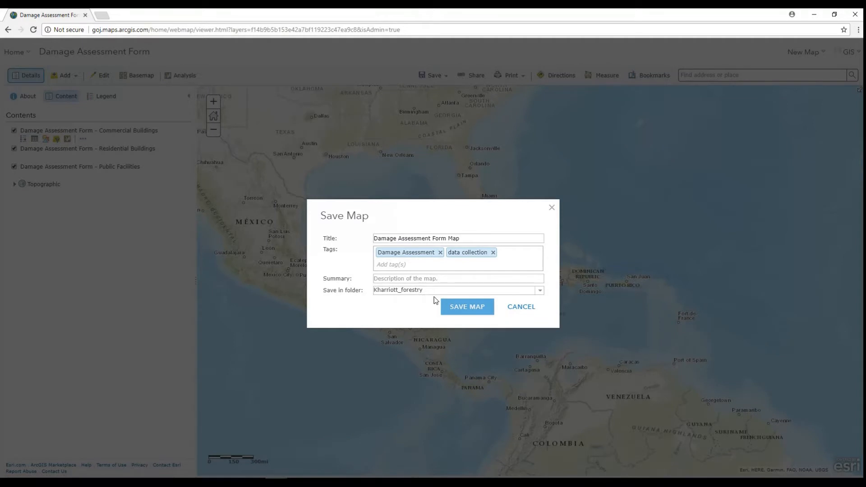
Enter the summary "Damage Assessment collected after disaster", reusing the title text, and save the map
{"action": "left_click_drag", "start_coordinate": [468, 237], "coordinate": [355, 247]}
{"action": "key", "text": "ctrl+c"}
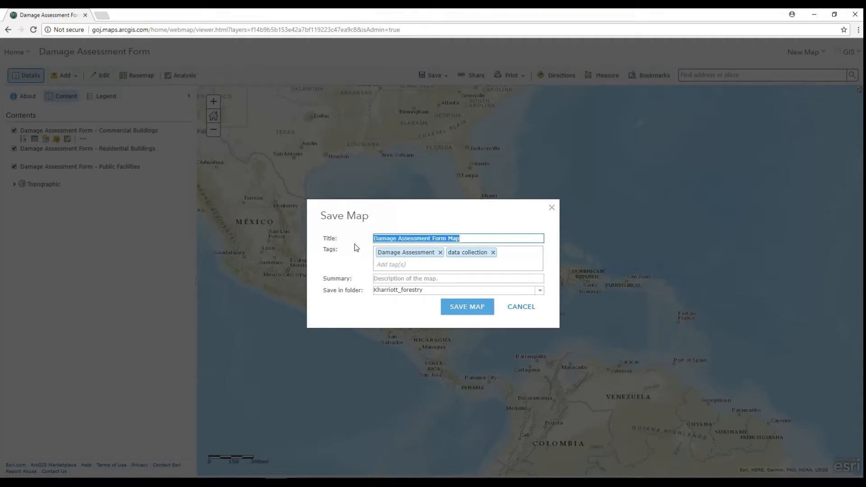
{"action": "left_click", "coordinate": [429, 278]}
{"action": "key", "text": "ctrl+v"}
{"action": "left_click_drag", "start_coordinate": [459, 278], "coordinate": [432, 278]}
{"action": "type", "text": "collected after d"}
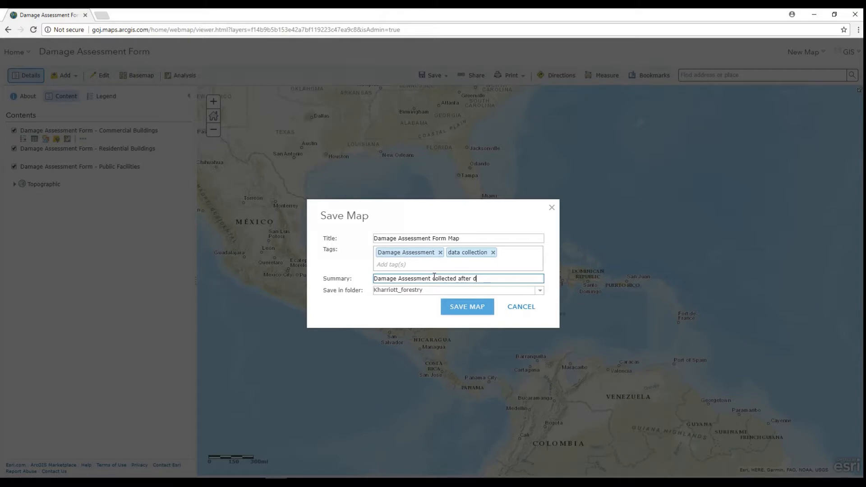
{"action": "type", "text": "isaster"}
{"action": "left_click", "coordinate": [469, 308]}
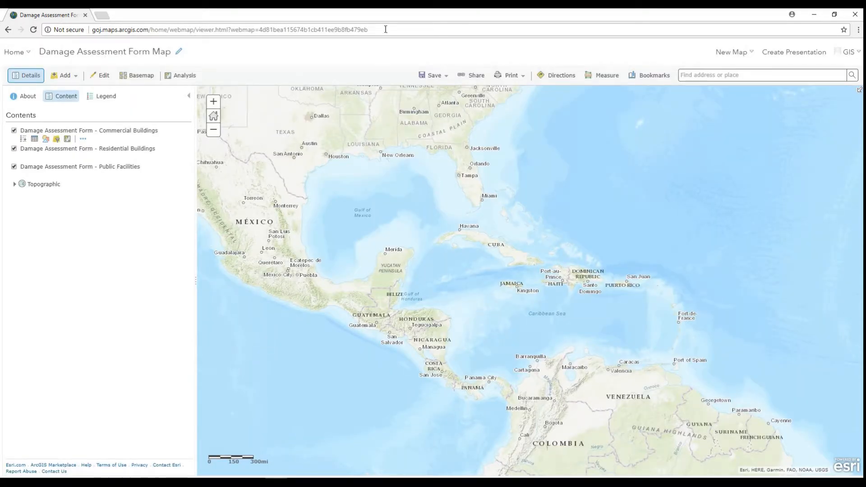
Share the map with the Field Team group and update the sharing of the Damage Assessment Form layer to match
{"action": "left_click", "coordinate": [471, 75]}
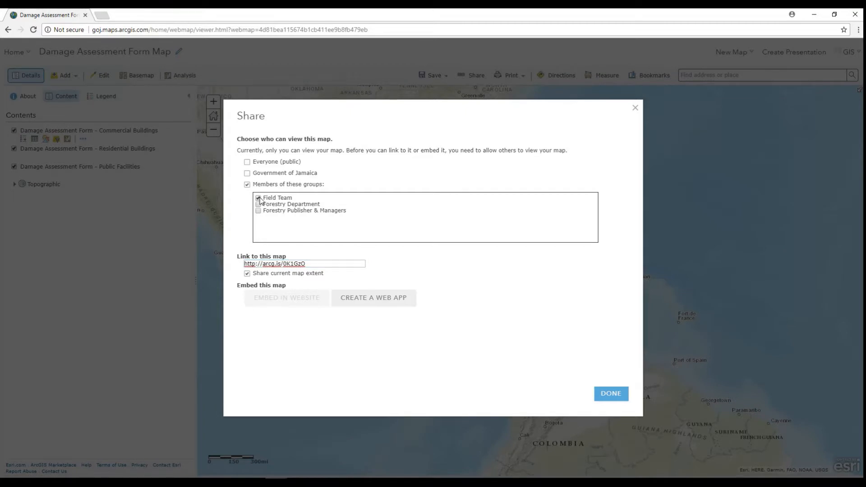
{"action": "left_click", "coordinate": [610, 394]}
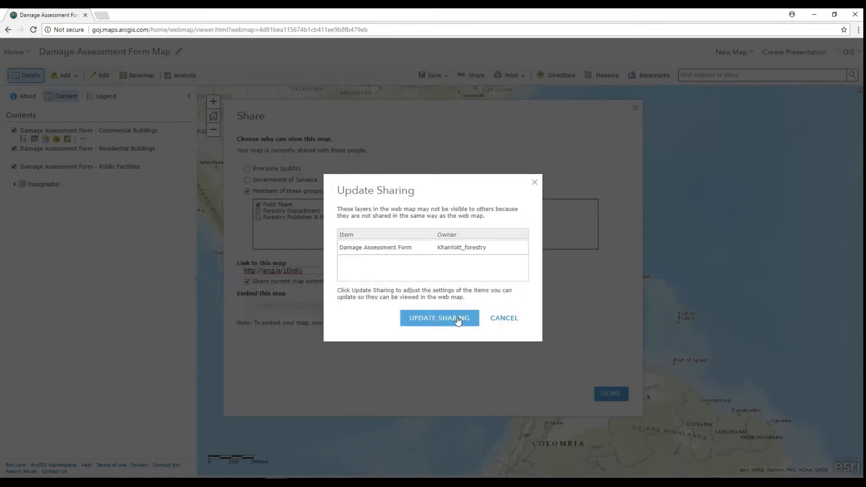
{"action": "left_click", "coordinate": [432, 319]}
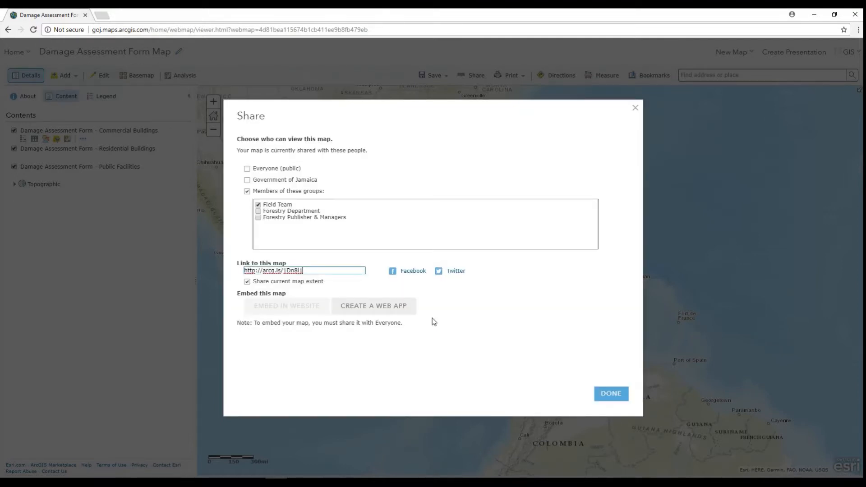
Finish the sharing settings and save the Damage Assessment Form Map again
{"action": "left_click", "coordinate": [607, 396]}
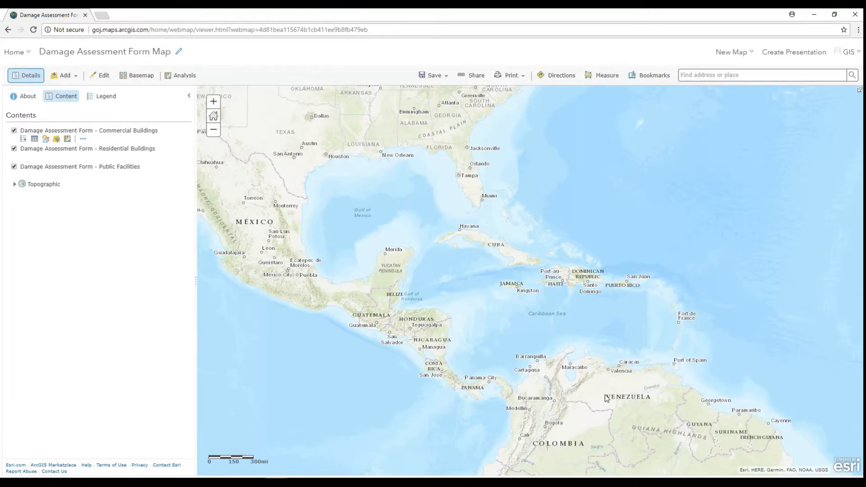
{"action": "left_click", "coordinate": [432, 76]}
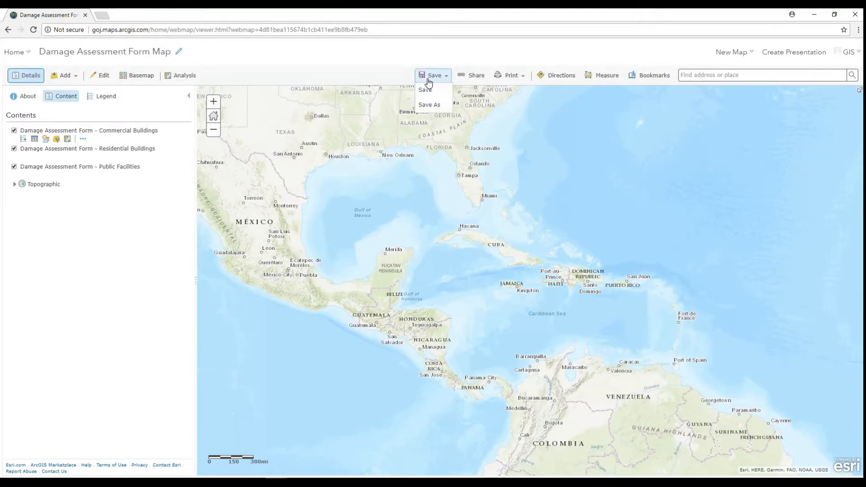
{"action": "left_click", "coordinate": [428, 96]}
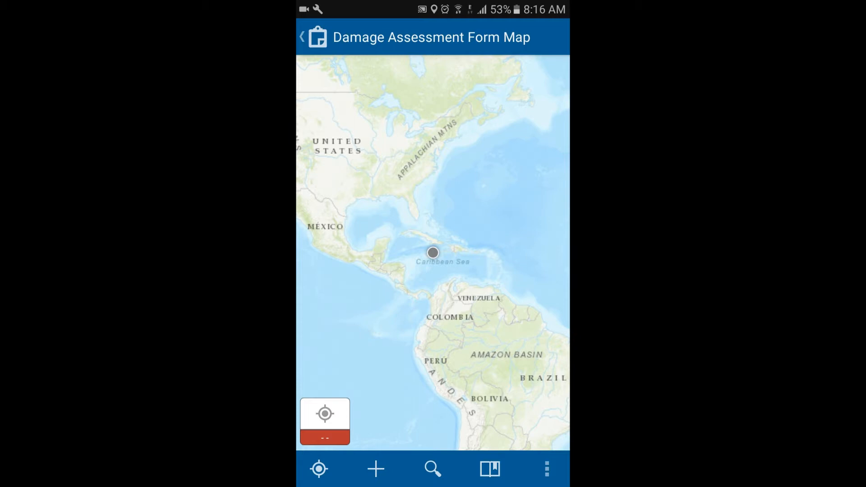
Switch to the Damage Assessment Form Map in the mobile Collector app and start collecting a Major feature under Commercial Buildings
{"action": "left_click", "coordinate": [375, 469]}
{"action": "scroll", "coordinate": [433, 289], "scroll_direction": "down", "scroll_amount": 2}
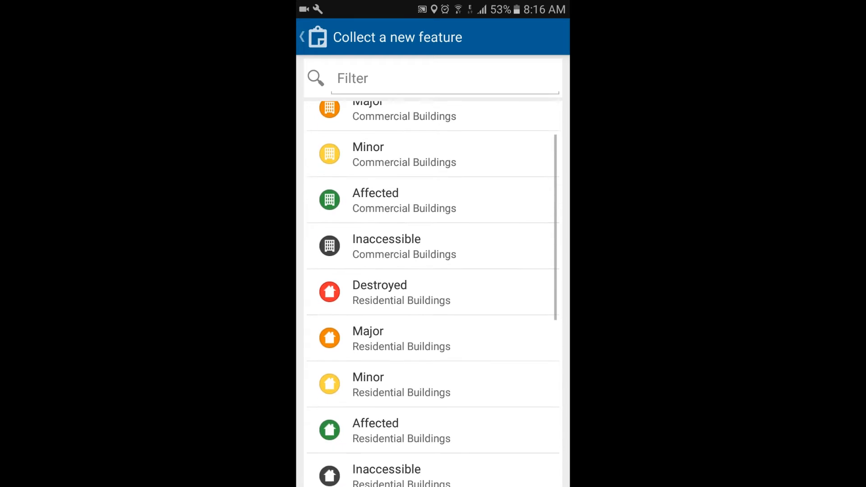
{"action": "scroll", "coordinate": [433, 293], "scroll_direction": "down", "scroll_amount": 4}
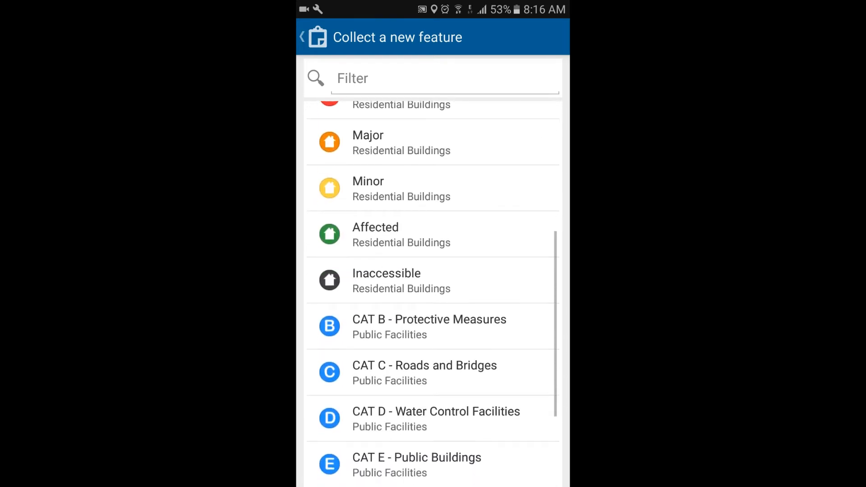
{"action": "scroll", "coordinate": [432, 294], "scroll_direction": "down", "scroll_amount": 3}
{"action": "scroll", "coordinate": [433, 293], "scroll_direction": "up", "scroll_amount": 10}
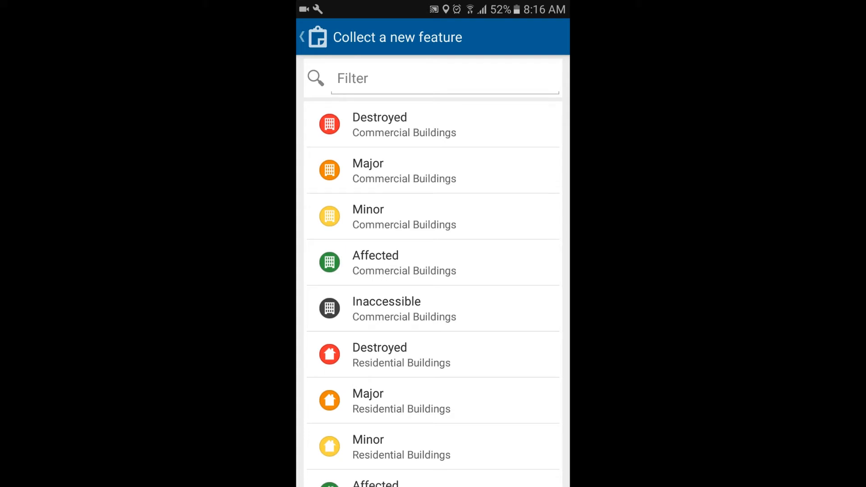
{"action": "left_click", "coordinate": [433, 170]}
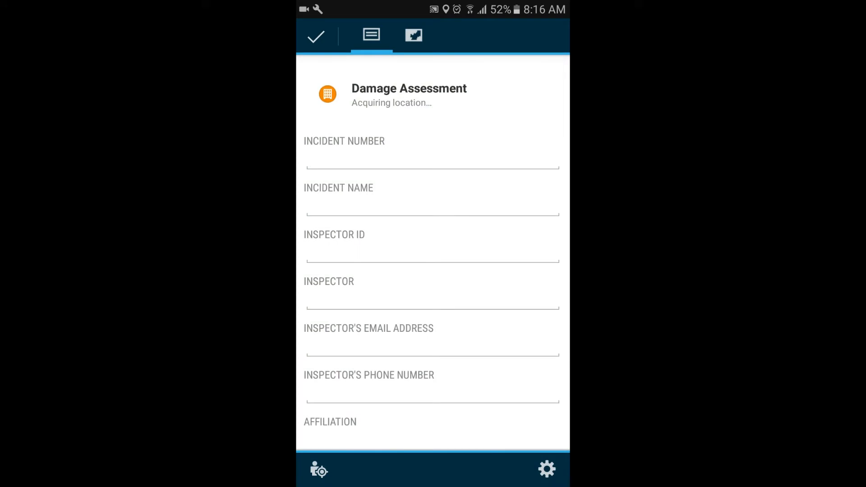
Enter incident number 1 and incident name "test" in the damage assessment form
{"action": "left_click", "coordinate": [432, 158]}
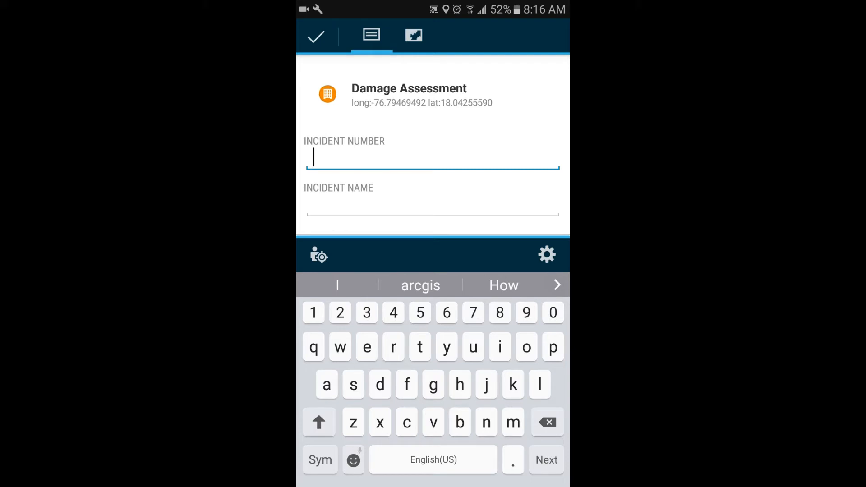
{"action": "type", "text": "1"}
{"action": "scroll", "coordinate": [433, 146], "scroll_direction": "down", "scroll_amount": 2}
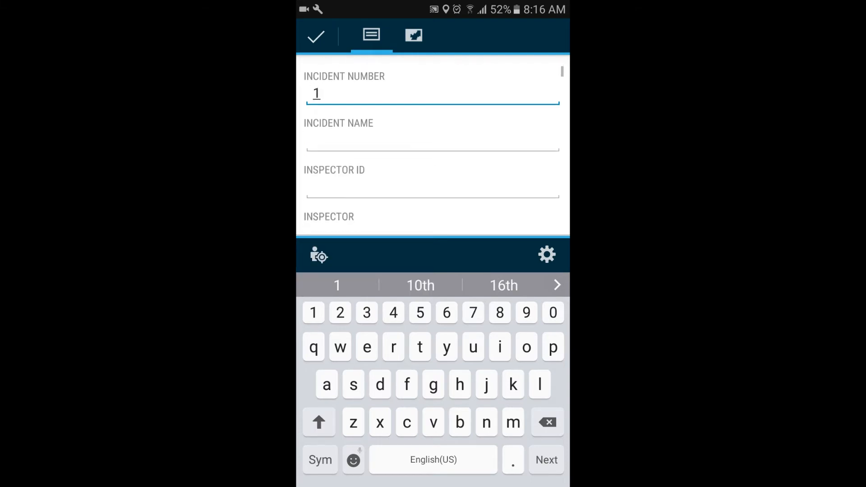
{"action": "left_click", "coordinate": [432, 125]}
{"action": "type", "text": "test"}
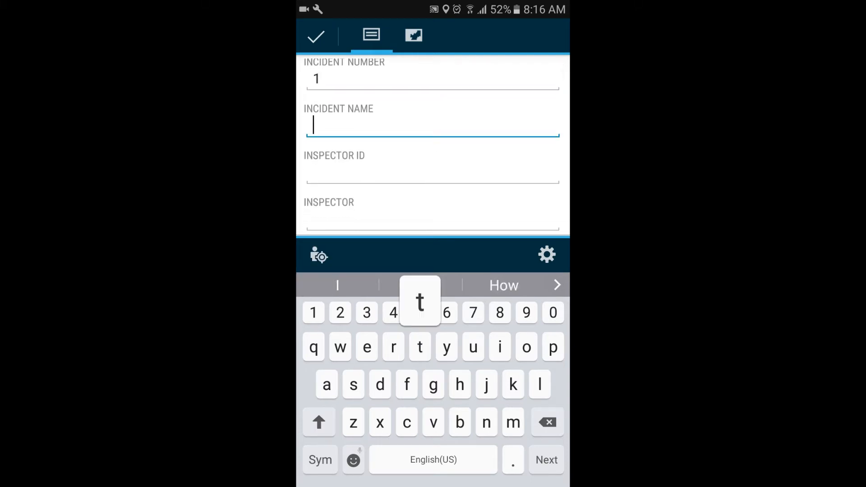
Fill in the inspector's ID and the inspector's initials in the form
{"action": "left_click", "coordinate": [433, 172]}
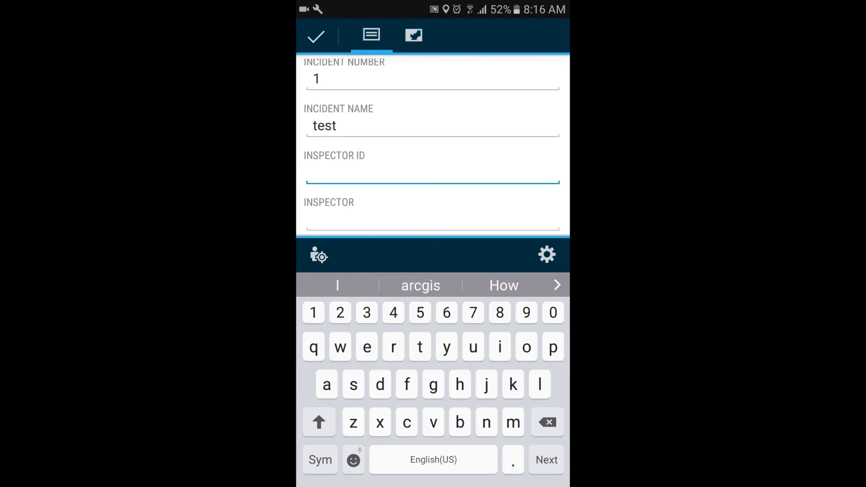
{"action": "type", "text": "231"}
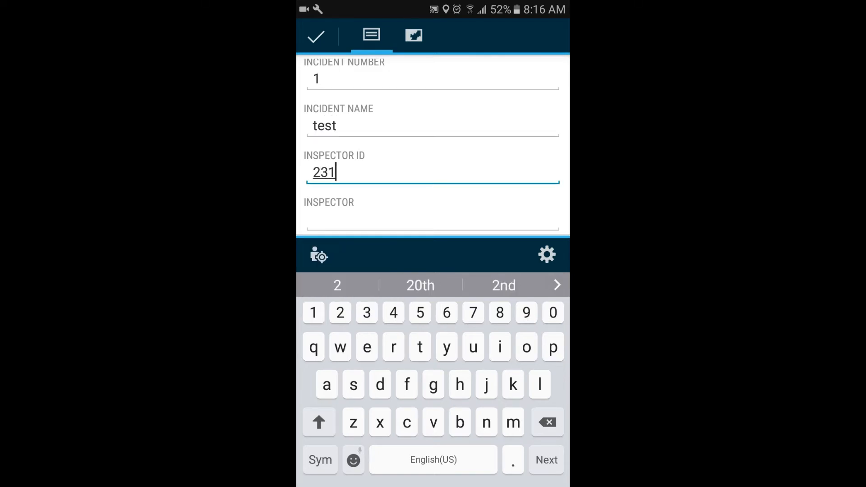
{"action": "scroll", "coordinate": [432, 145], "scroll_direction": "down", "scroll_amount": 2}
{"action": "left_click", "coordinate": [432, 149]}
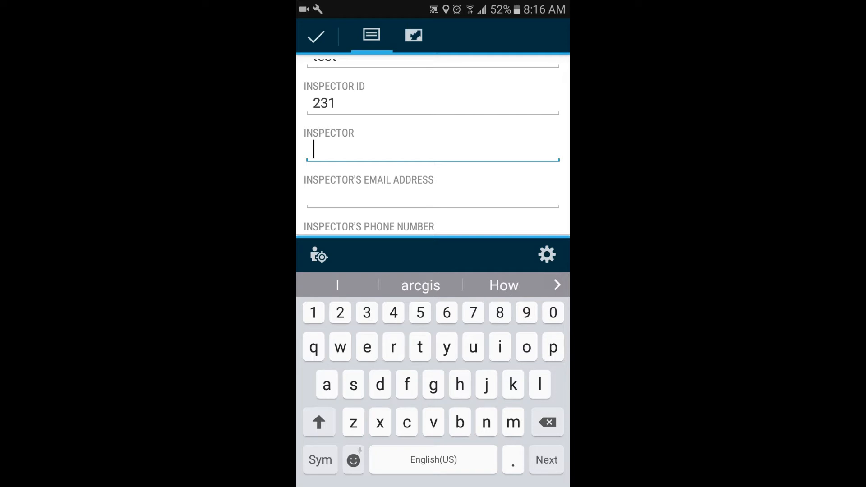
{"action": "type", "text": "K"}
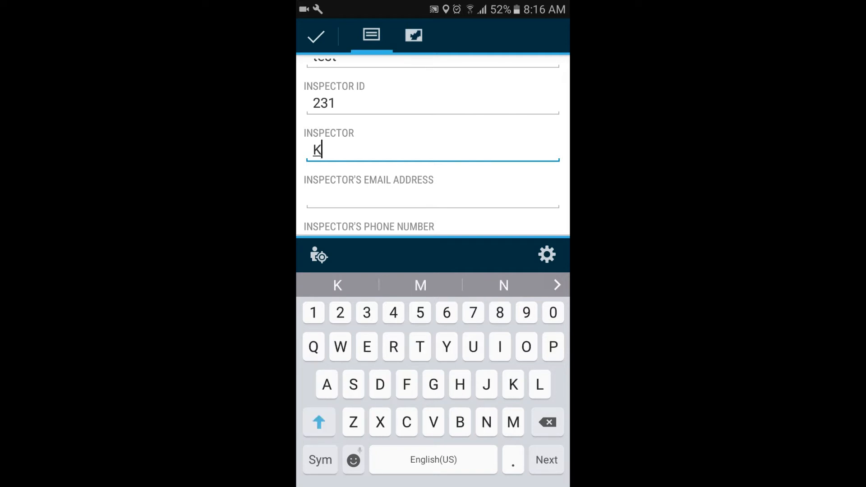
{"action": "type", "text": "H"}
Look through the form's inspector contact, affiliation, inspection date, business, contact name and address fields
{"action": "scroll", "coordinate": [433, 145], "scroll_direction": "down", "scroll_amount": 2}
{"action": "left_click", "coordinate": [433, 119]}
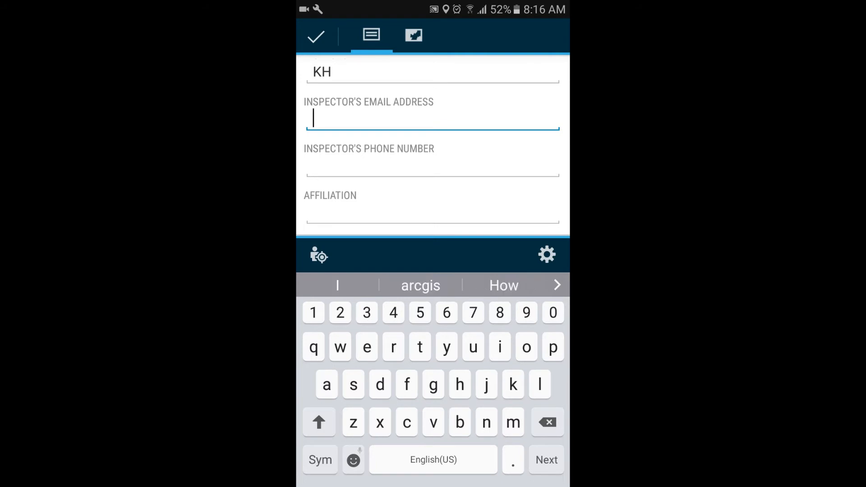
{"action": "scroll", "coordinate": [433, 144], "scroll_direction": "down", "scroll_amount": 2}
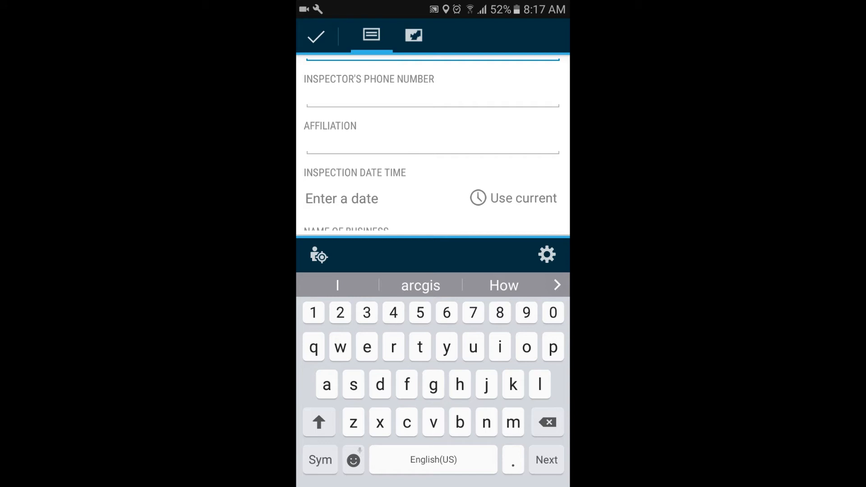
{"action": "left_click", "coordinate": [432, 144]}
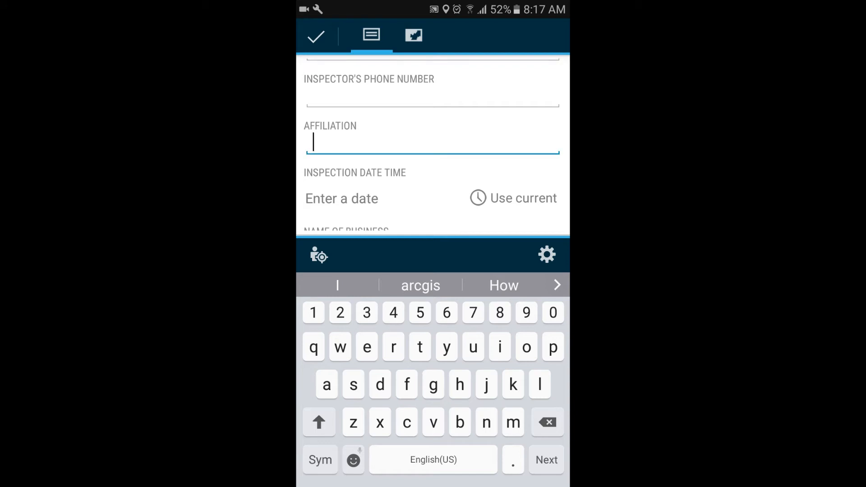
{"action": "scroll", "coordinate": [433, 144], "scroll_direction": "down", "scroll_amount": 2}
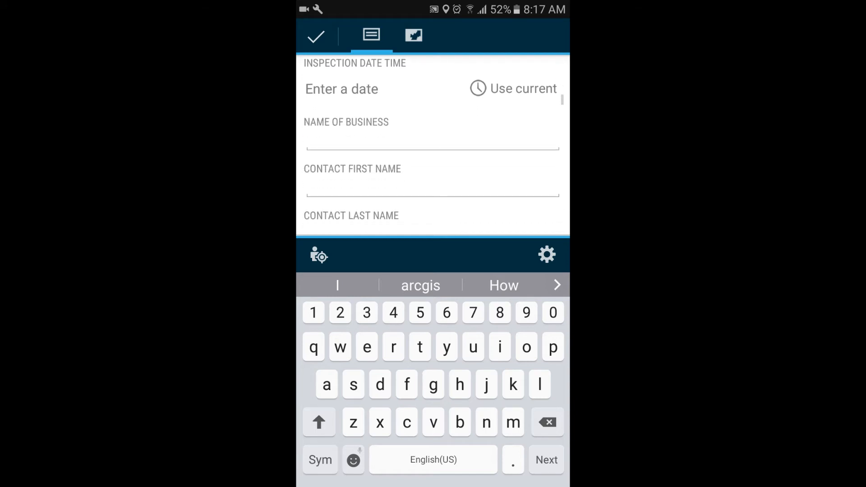
{"action": "left_click", "coordinate": [432, 138]}
{"action": "scroll", "coordinate": [433, 144], "scroll_direction": "down", "scroll_amount": 2}
{"action": "scroll", "coordinate": [432, 144], "scroll_direction": "up", "scroll_amount": 2}
{"action": "scroll", "coordinate": [433, 145], "scroll_direction": "down", "scroll_amount": 5}
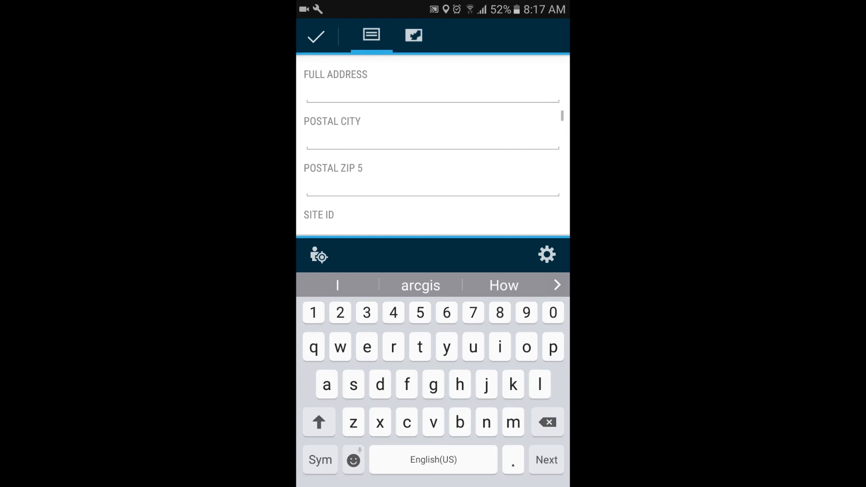
{"action": "left_click", "coordinate": [432, 139]}
Set Owner / Occupant to Owner and Business Open to Yes
{"action": "scroll", "coordinate": [432, 144], "scroll_direction": "down", "scroll_amount": 3}
{"action": "scroll", "coordinate": [433, 144], "scroll_direction": "down", "scroll_amount": 10}
{"action": "scroll", "coordinate": [433, 145], "scroll_direction": "up", "scroll_amount": 2}
{"action": "left_click", "coordinate": [346, 121]}
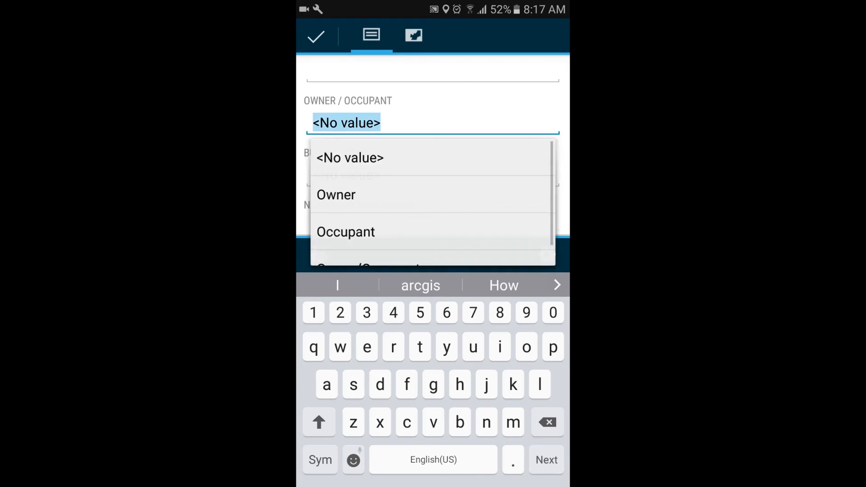
{"action": "left_click", "coordinate": [336, 194]}
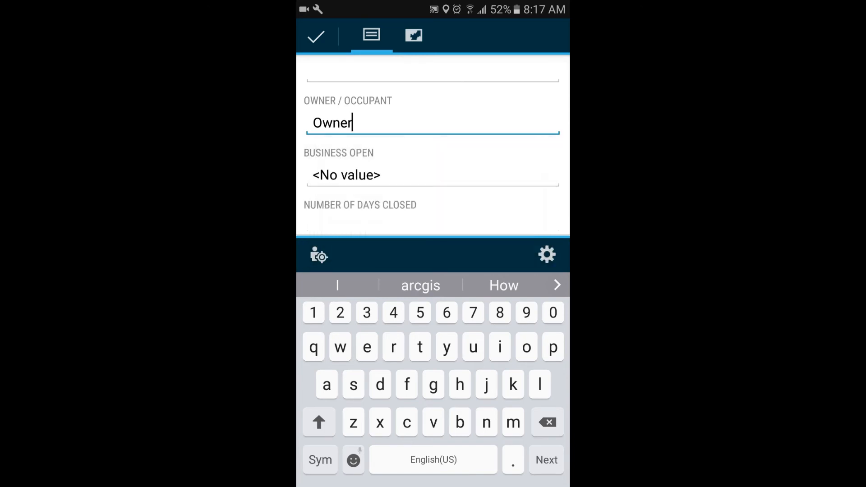
{"action": "left_click", "coordinate": [346, 175]}
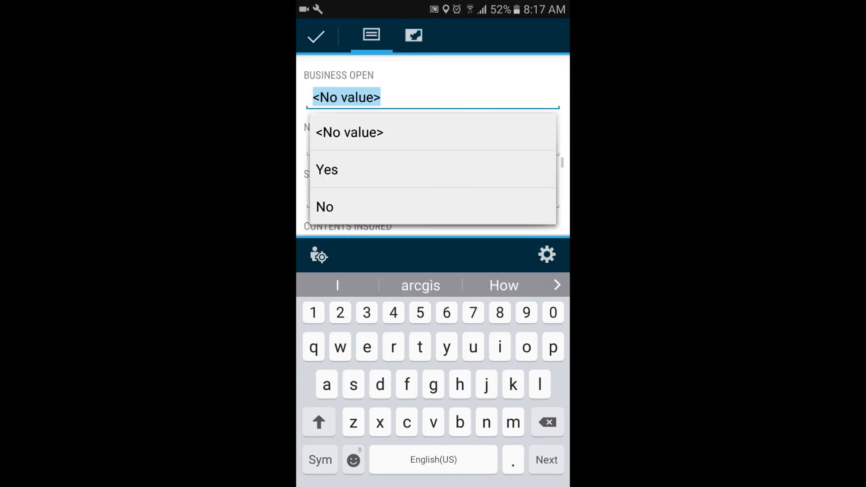
{"action": "left_click", "coordinate": [327, 170]}
View the choices offered for Structure Insured in the form
{"action": "scroll", "coordinate": [432, 149], "scroll_direction": "down", "scroll_amount": 2}
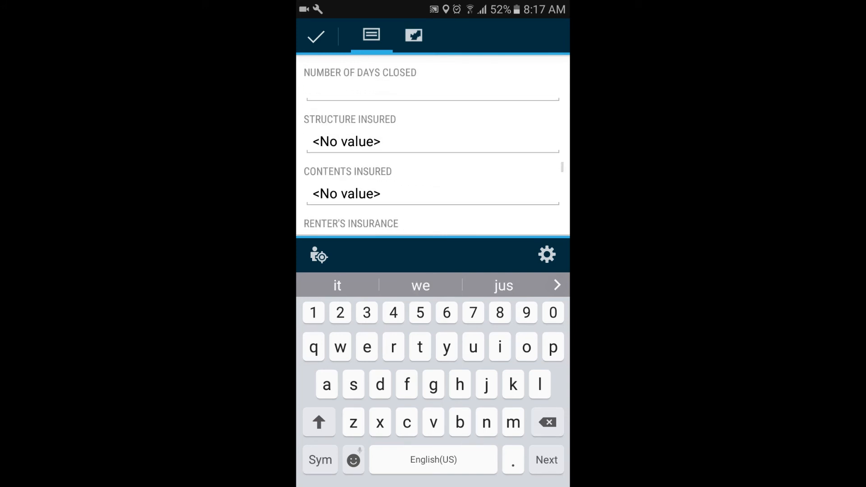
{"action": "left_click", "coordinate": [346, 142]}
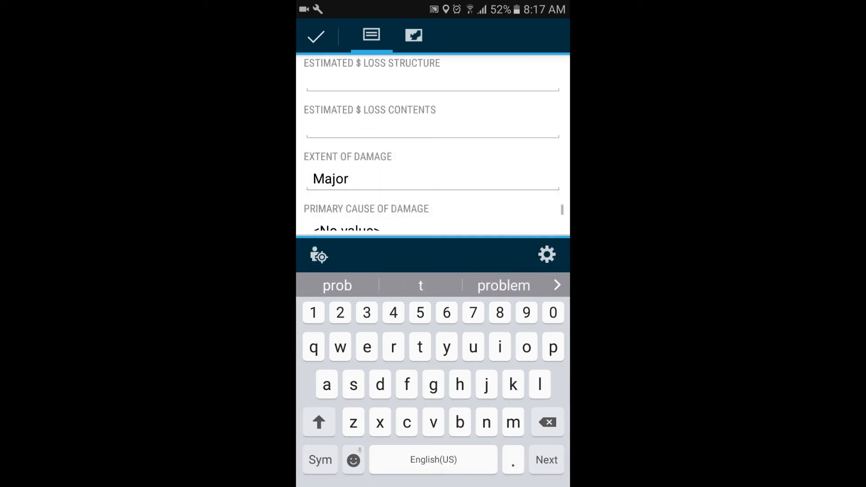
{"action": "scroll", "coordinate": [433, 144], "scroll_direction": "down", "scroll_amount": 5}
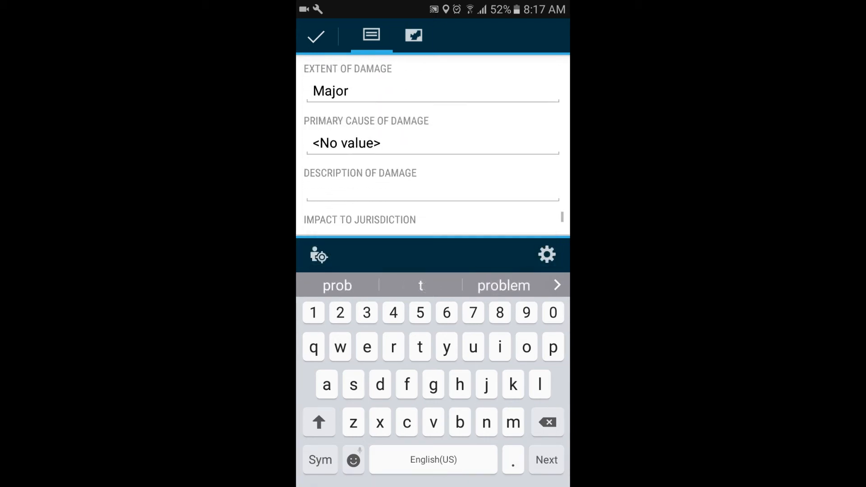
Choose Major as the Extent of Damage
{"action": "scroll", "coordinate": [433, 145], "scroll_direction": "up", "scroll_amount": 2}
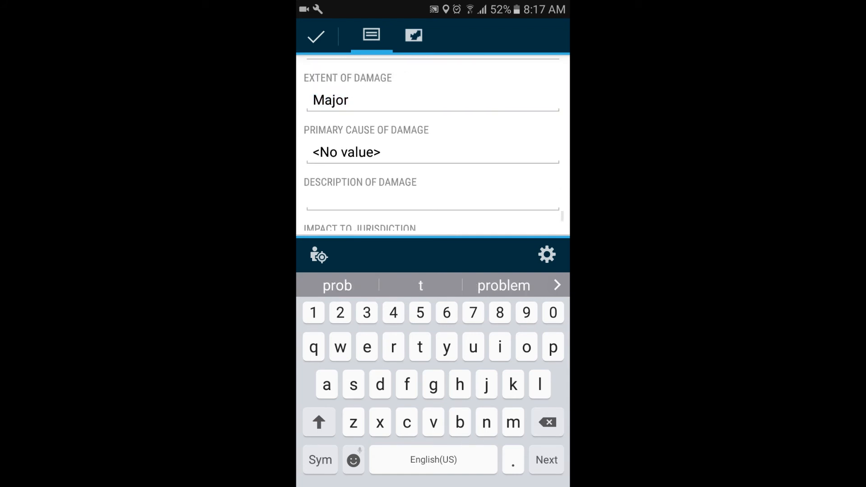
{"action": "left_click", "coordinate": [433, 100]}
{"action": "left_click", "coordinate": [334, 209]}
{"action": "left_click", "coordinate": [433, 100]}
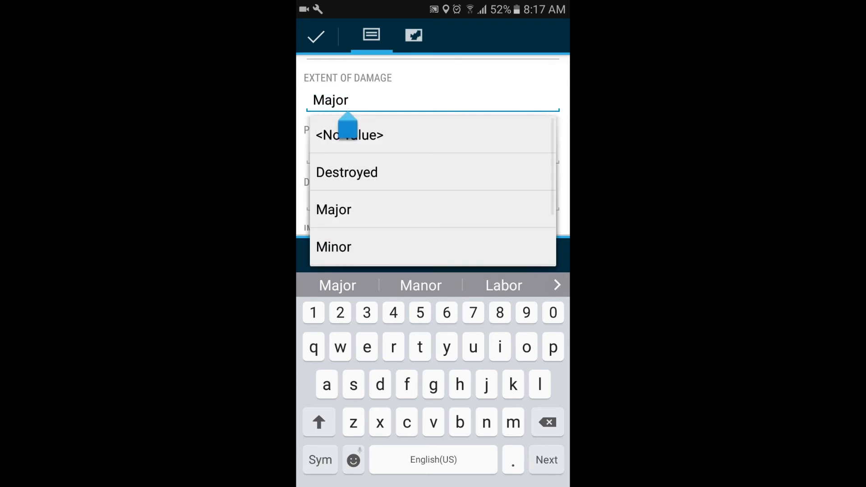
{"action": "left_click", "coordinate": [333, 210]}
Review the remaining description, impact and comments fields, and submit the damage assessment
{"action": "scroll", "coordinate": [433, 145], "scroll_direction": "down", "scroll_amount": 2}
{"action": "scroll", "coordinate": [433, 144], "scroll_direction": "down", "scroll_amount": 1}
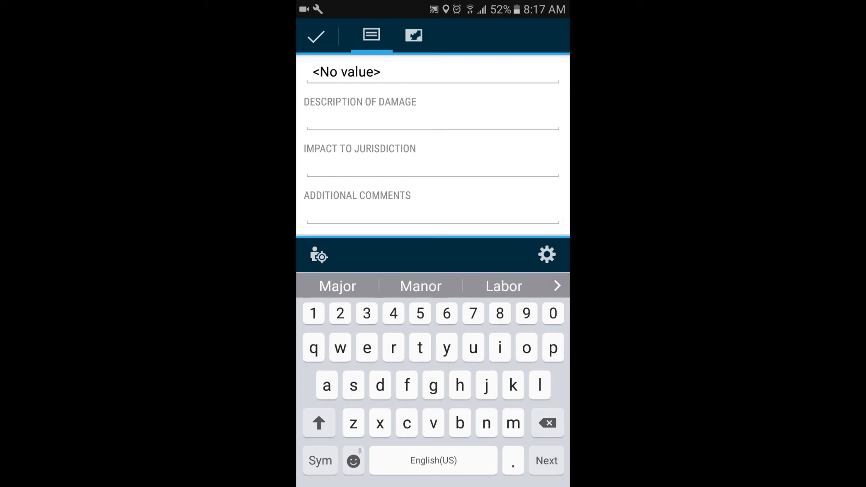
{"action": "left_click", "coordinate": [316, 37]}
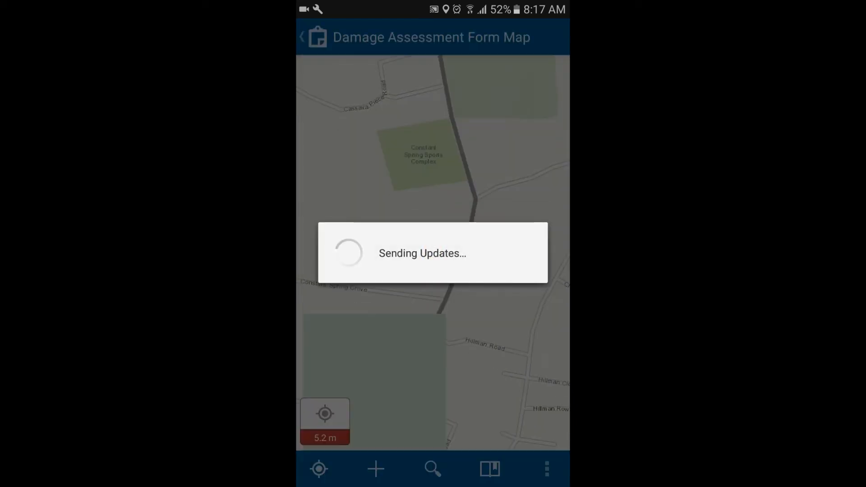